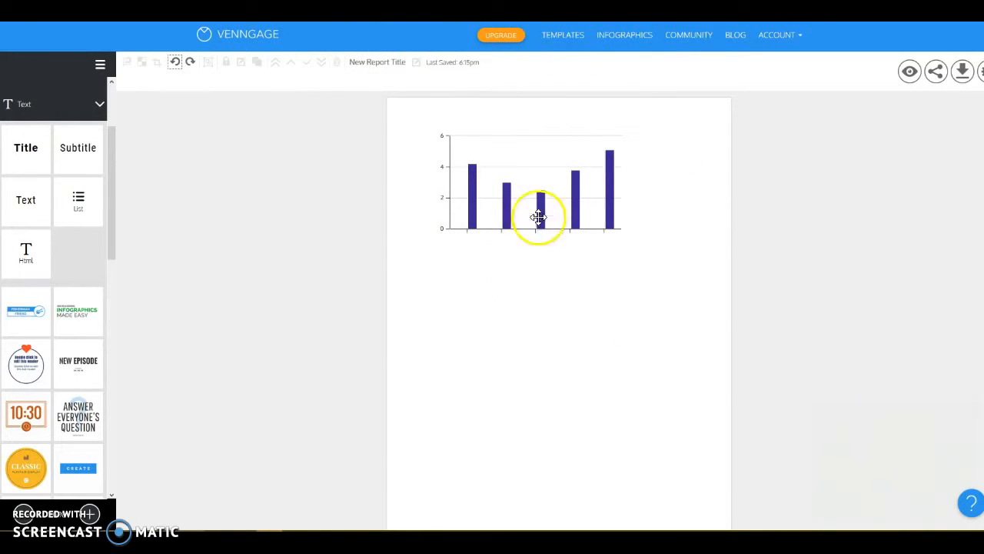
Open the bar chart's settings and delete the Series 1 column from its data table
left_click(541, 179)
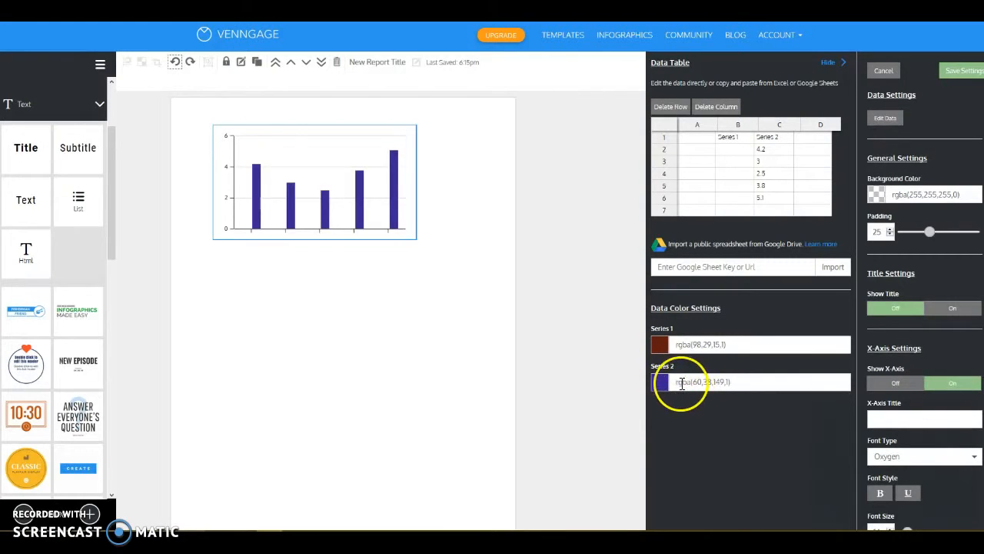
left_click(726, 137)
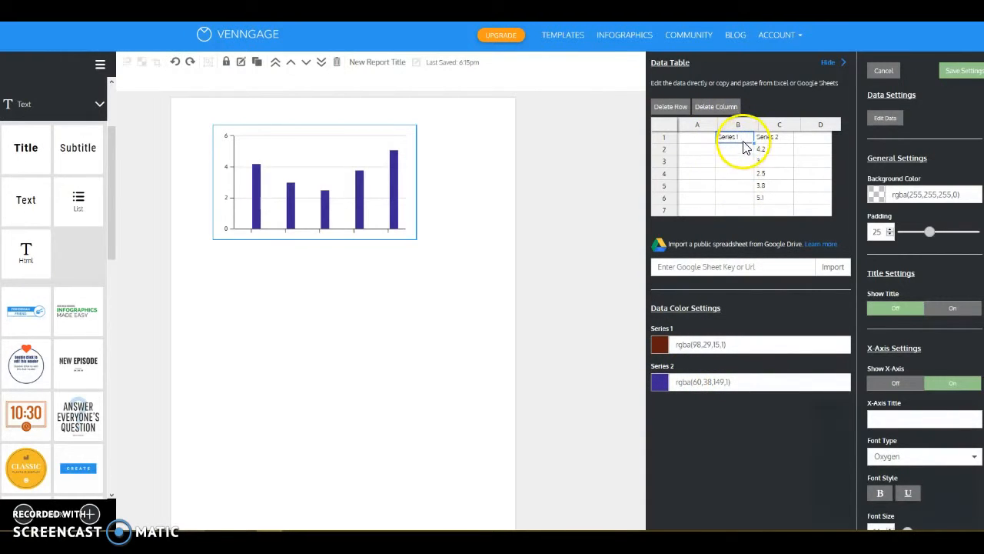
left_click(722, 109)
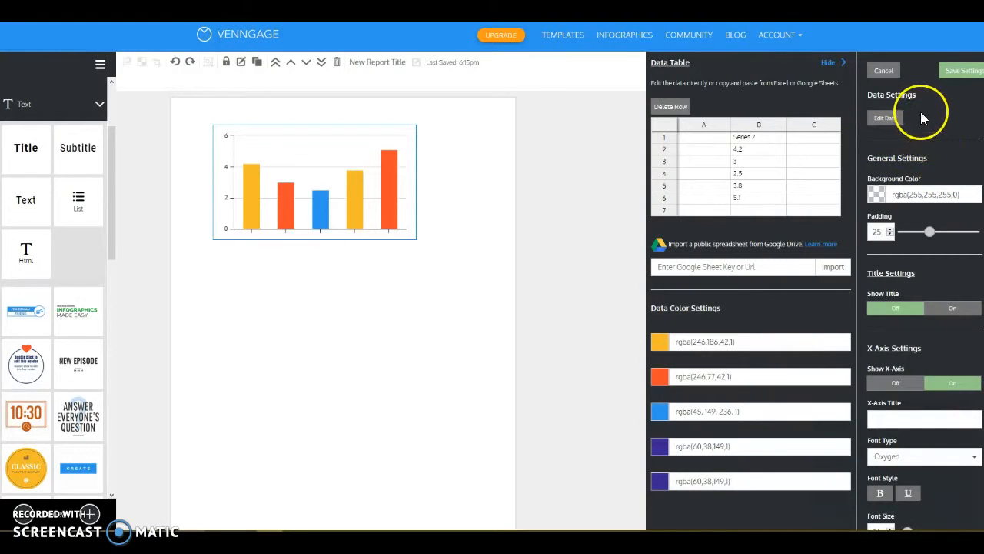
Show the chart title, set it to "Parachute Drop Times" and save the settings
scroll(920, 114, "down", 3)
scroll(921, 136, "up", 2)
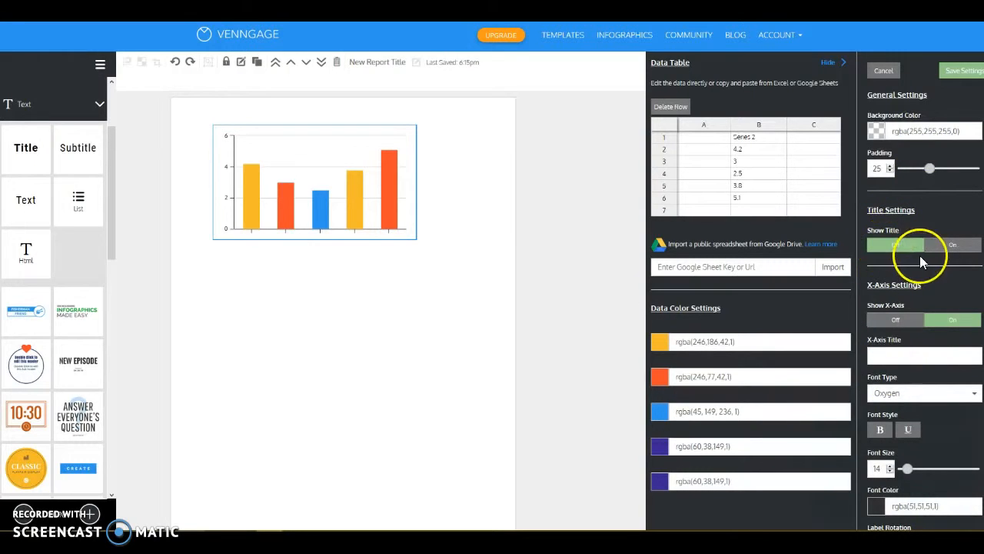
left_click(941, 253)
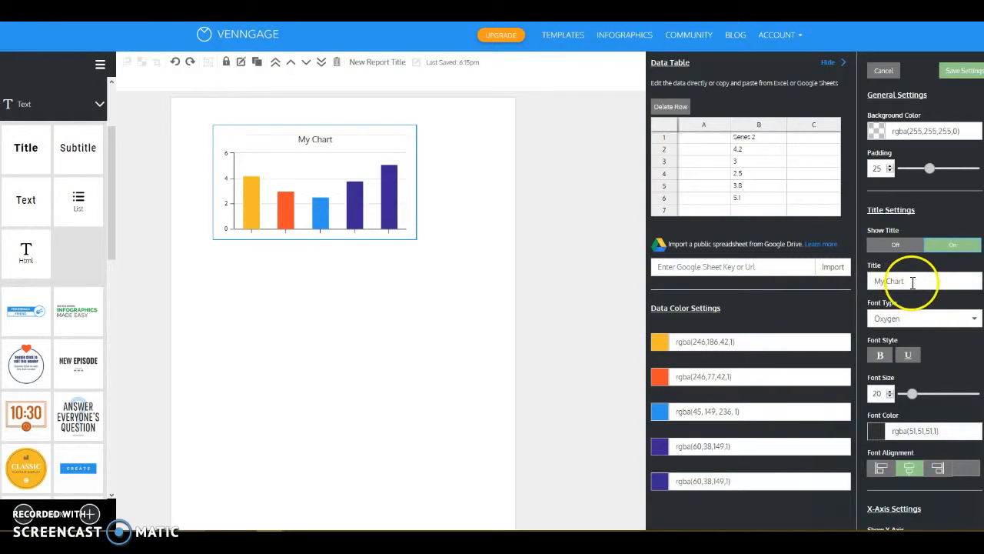
double_click(913, 282)
triple_click(913, 281)
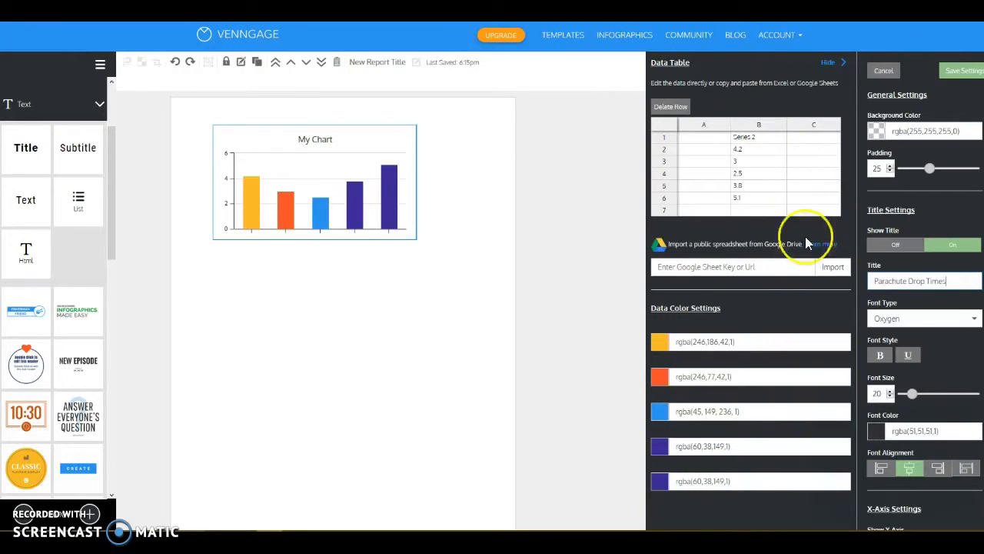
left_click(963, 70)
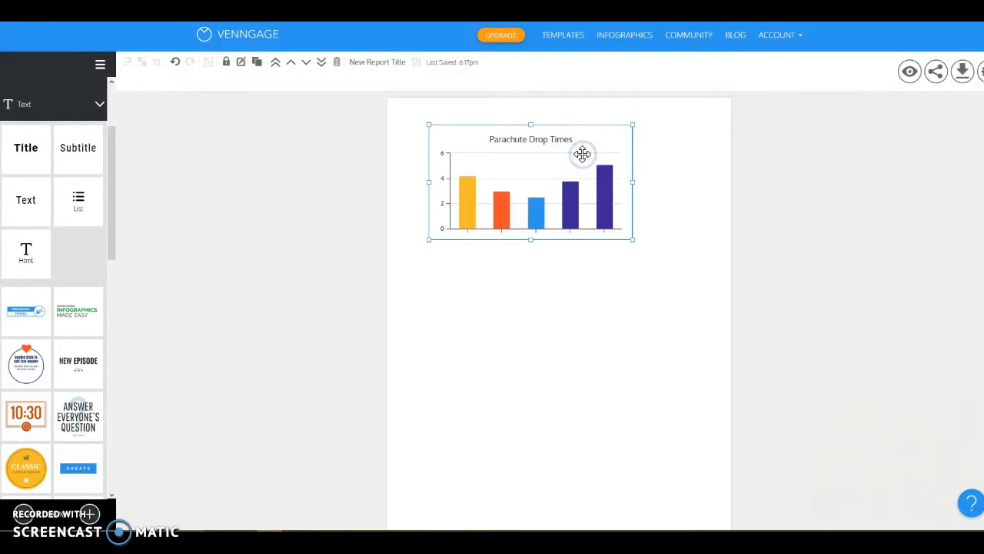
Reopen the chart's settings and turn on its legend
double_click(573, 150)
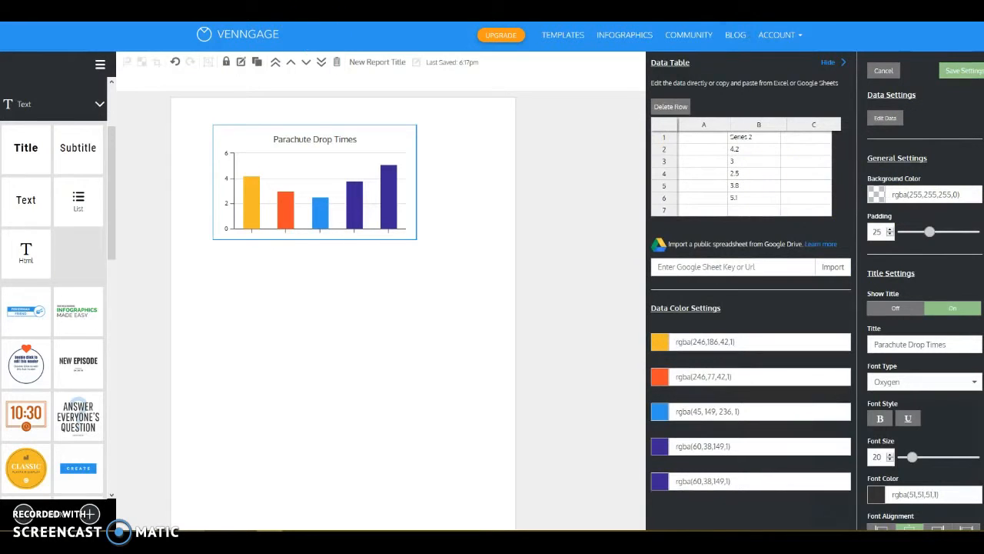
scroll(960, 208, "down", 3)
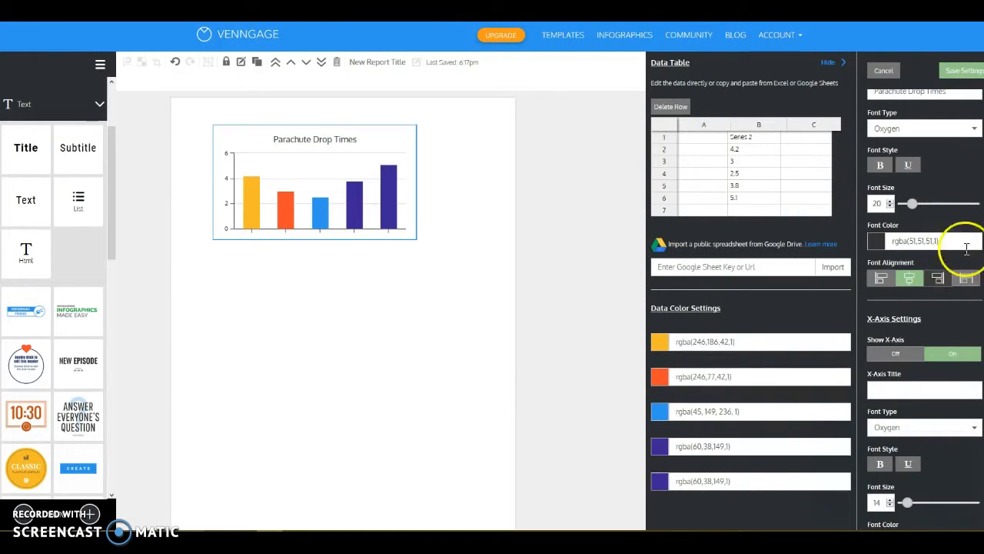
scroll(895, 187, "up", 4)
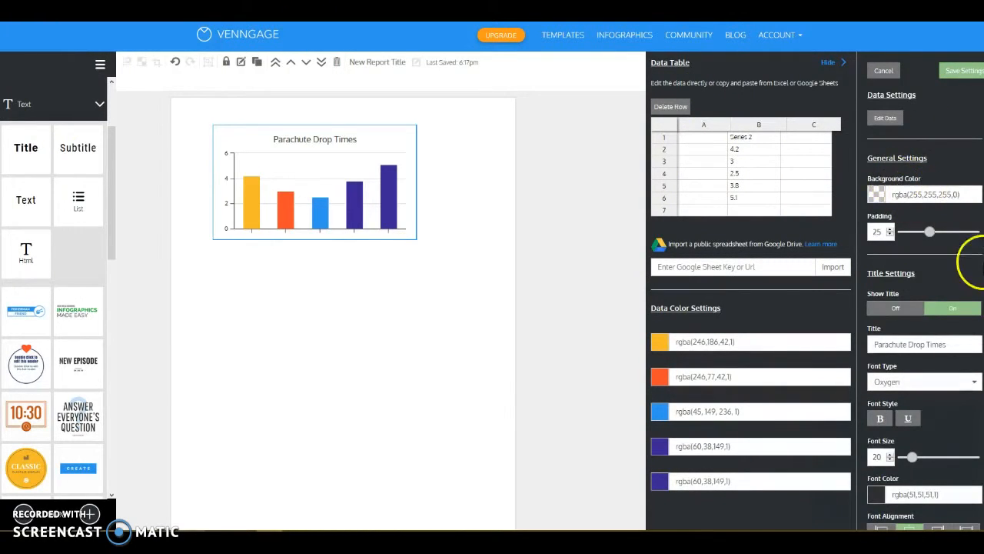
scroll(939, 133, "down", 1)
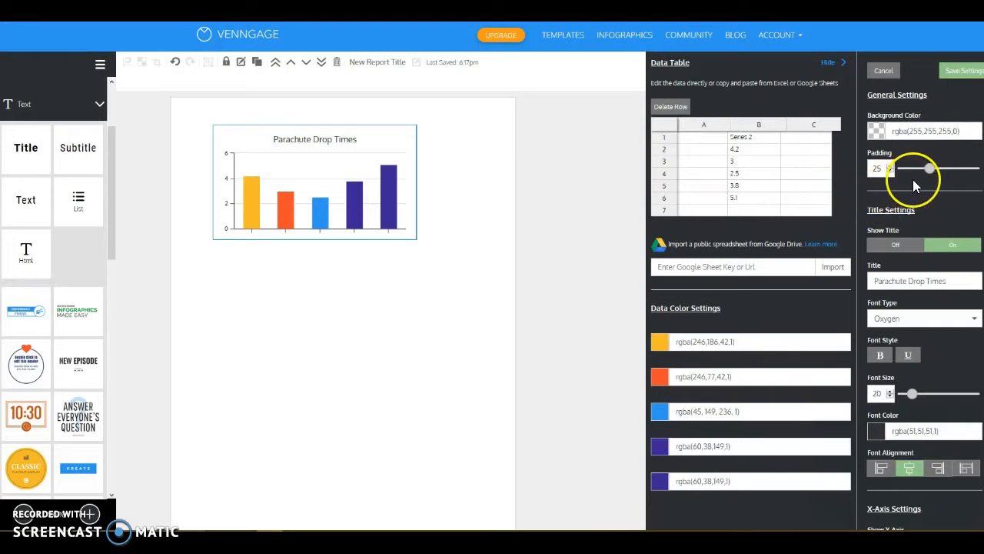
scroll(918, 208, "down", 3)
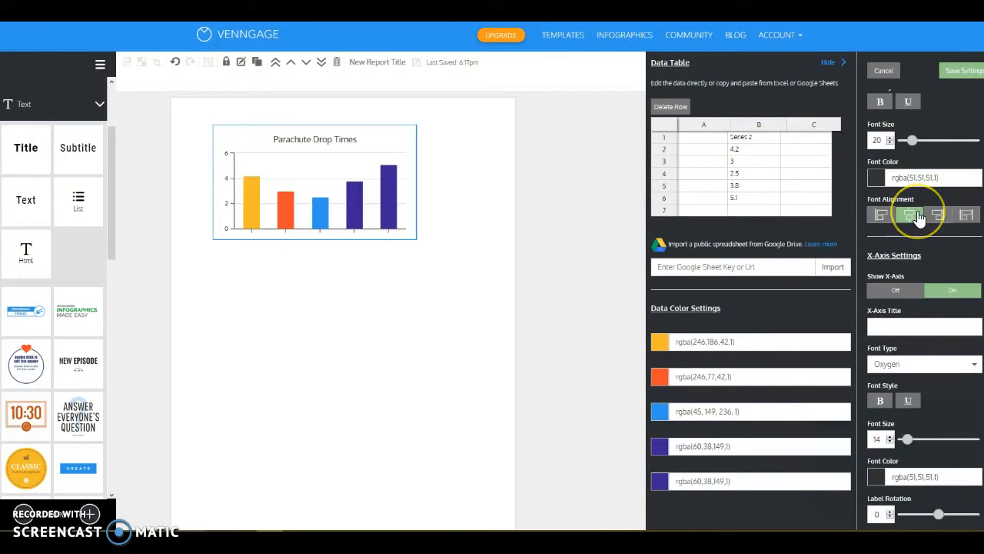
scroll(919, 217, "down", 6)
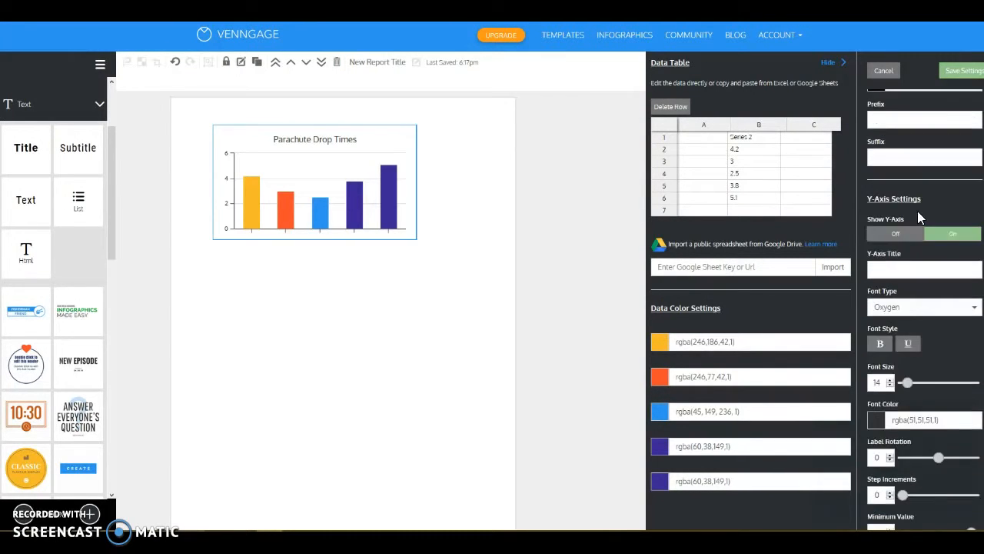
scroll(917, 211, "down", 2)
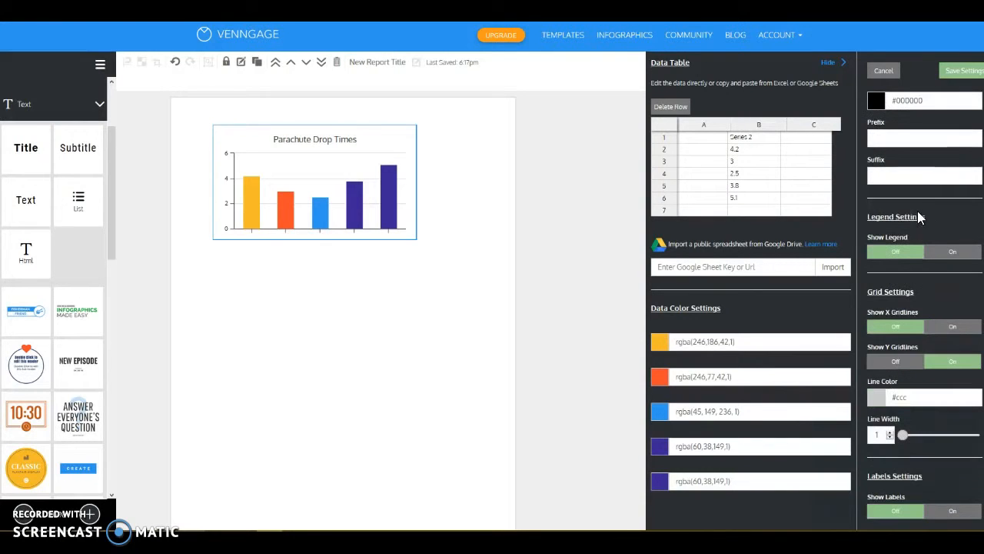
left_click(941, 254)
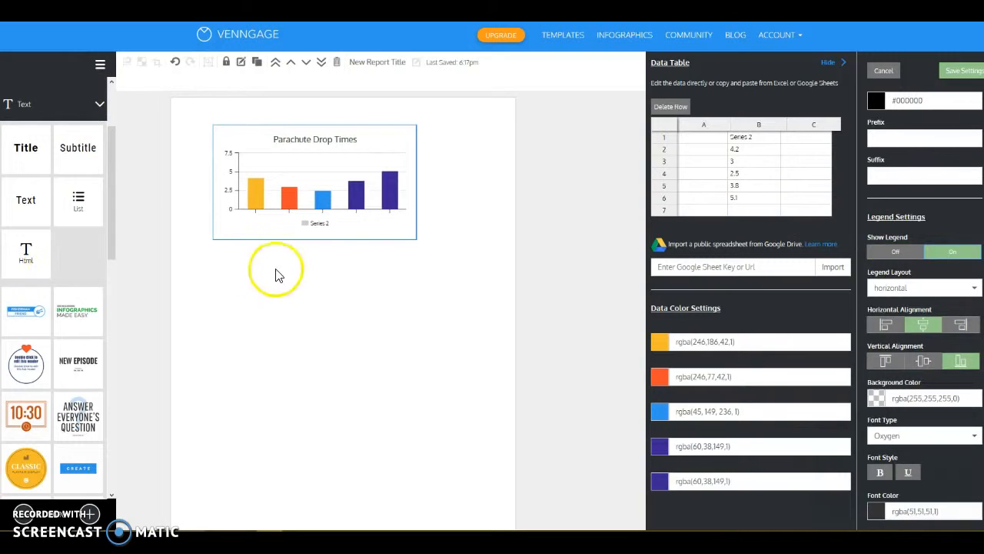
Clear the Series 2 heading in the data table and enter "Base Design" as the label in cell A2
double_click(753, 137)
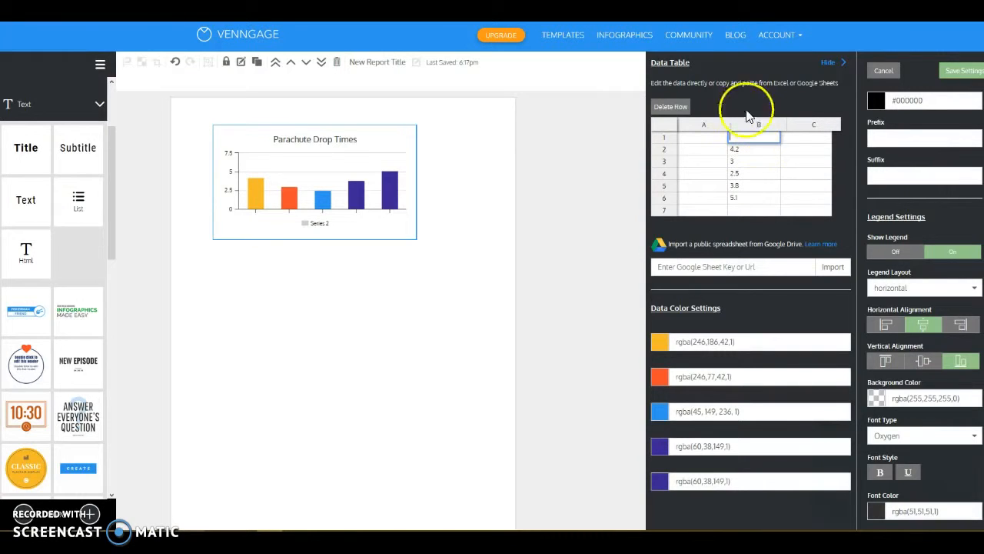
left_click(692, 153)
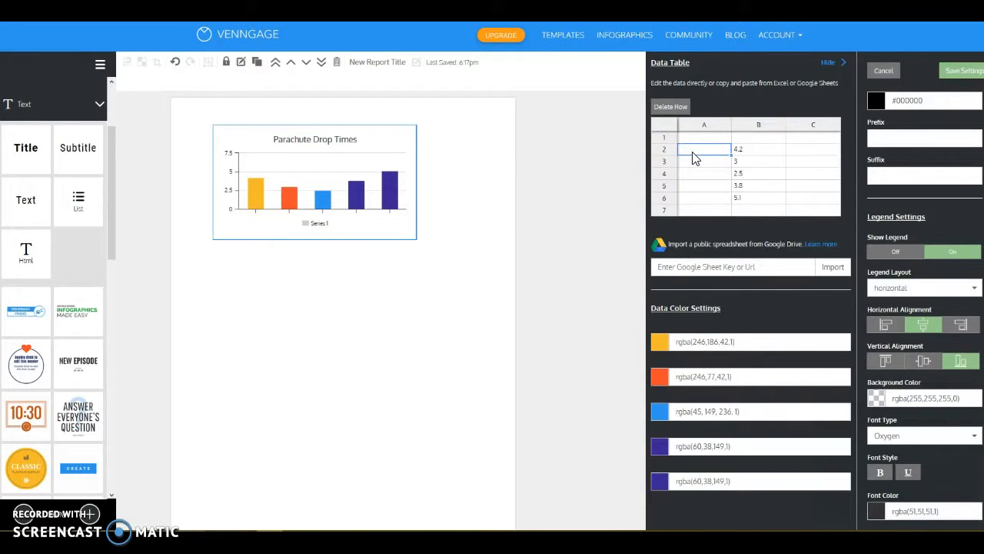
key("Return")
type("Base Design")
key("Return")
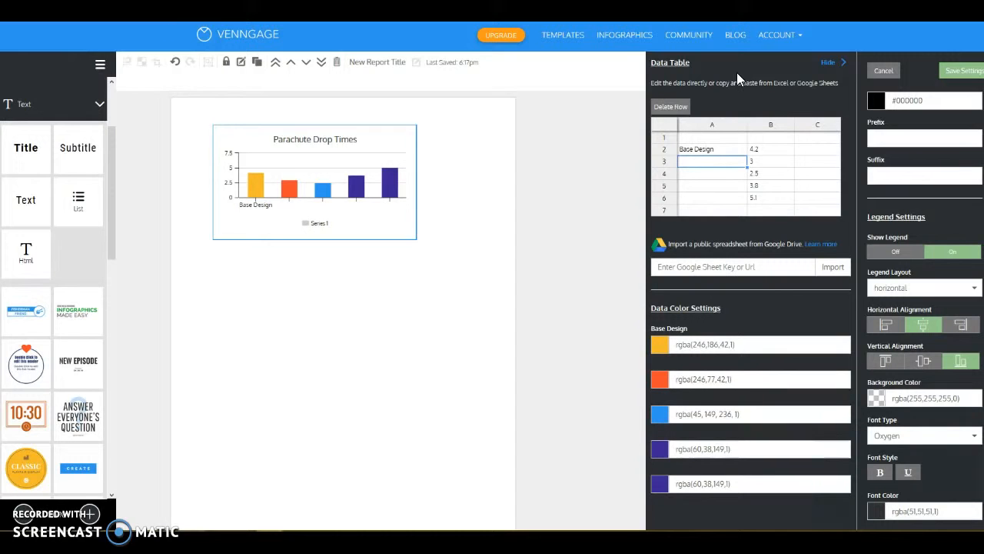
Label the remaining data rows in cells A3 to A6 as custom 1, custom 2, custom 3 and custom 4
type("custom 1")
left_click(689, 174)
type("custopm")
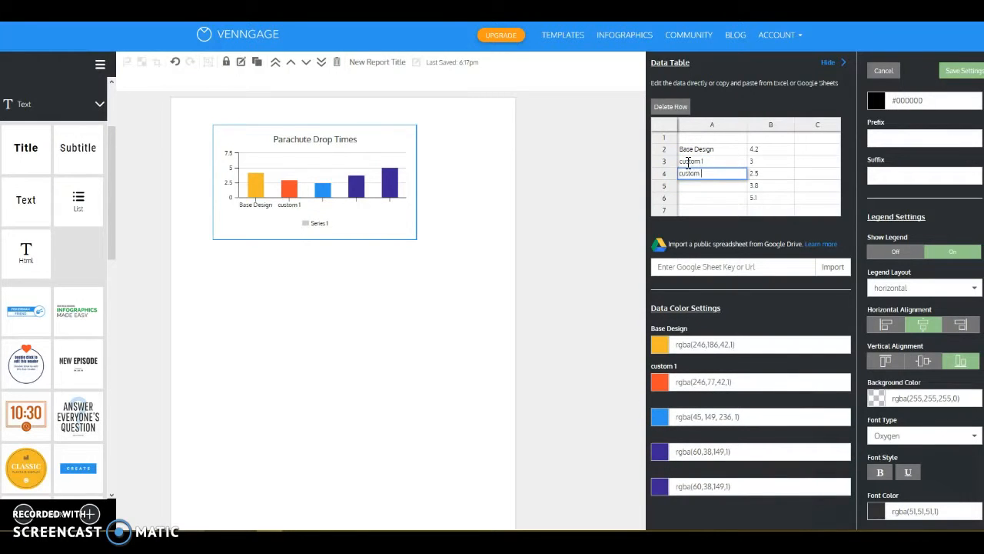
type(" 2")
left_click(685, 189)
type("cu")
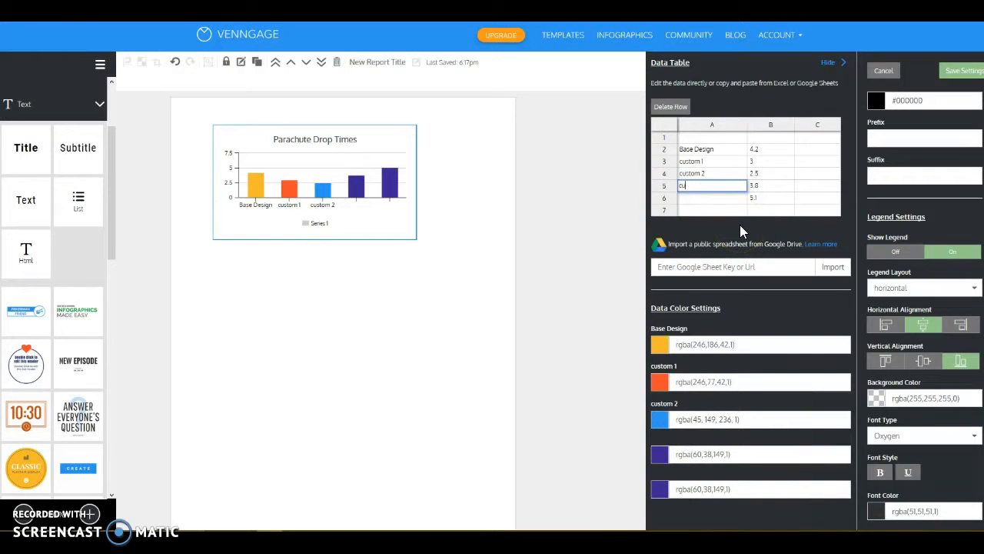
type("stom 3")
left_click(707, 235)
type("custom 4")
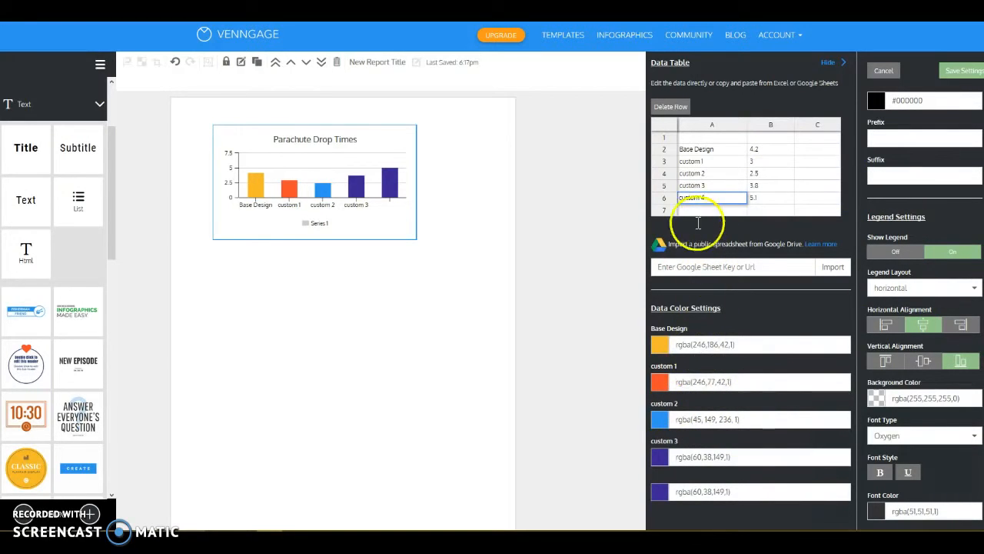
left_click(808, 162)
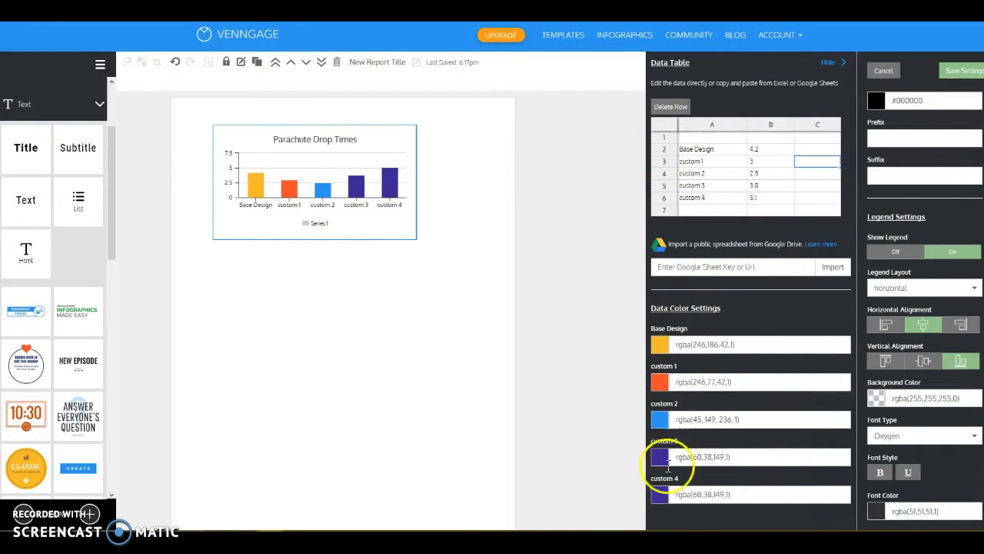
Change the custom 4 bar's colour to bright green, rgba(36,213,61,1)
left_click(658, 493)
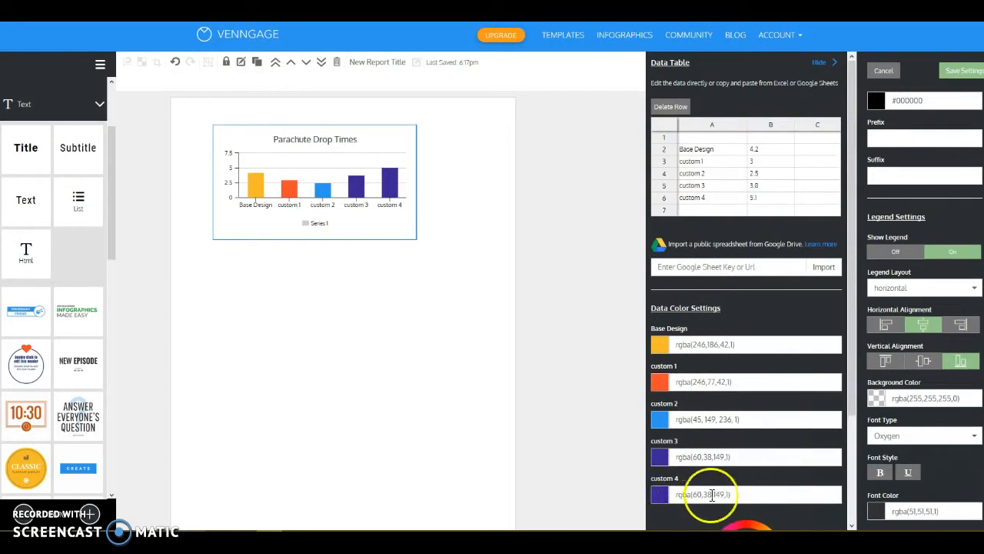
scroll(715, 492, "down", 2)
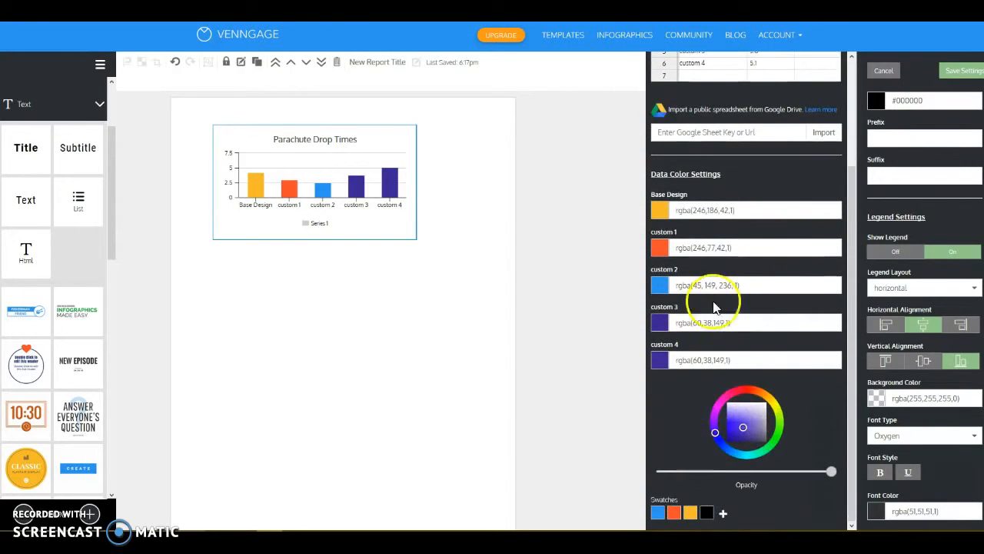
left_click(750, 389)
left_click(772, 399)
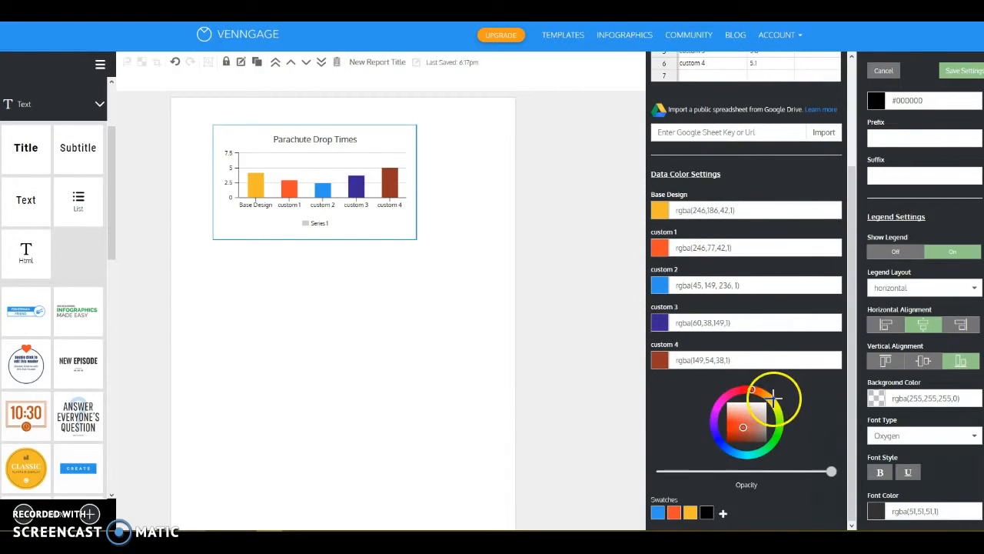
left_click(772, 443)
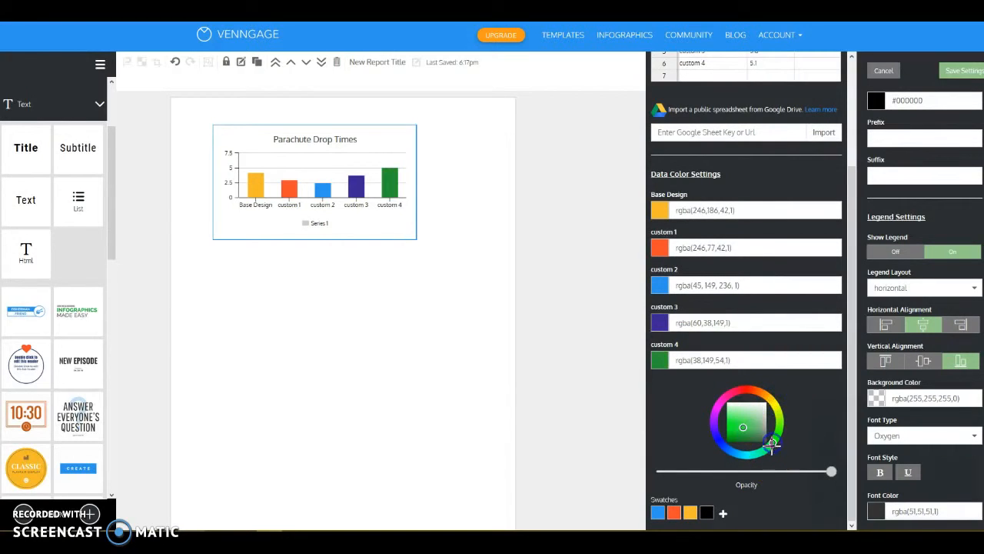
left_click(737, 422)
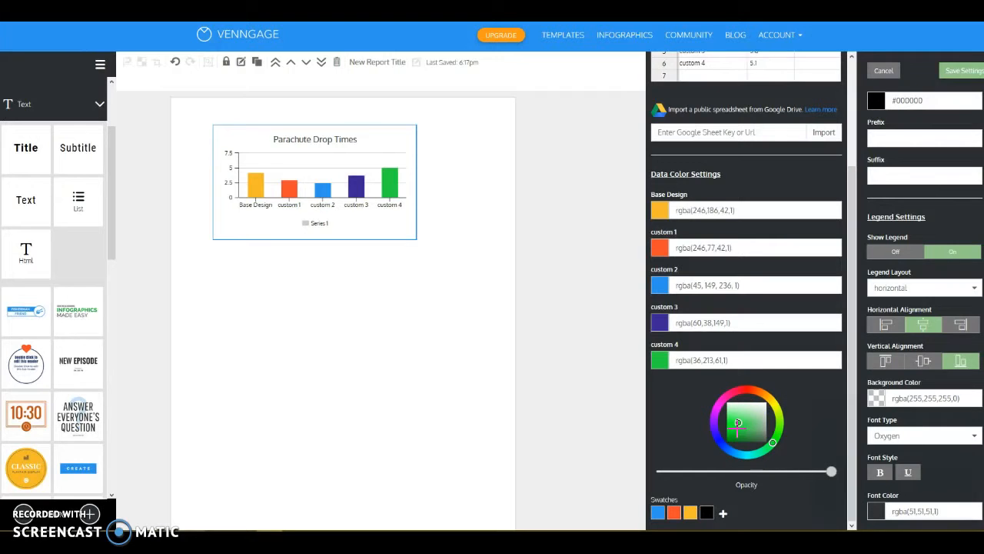
scroll(726, 424, "up", 3)
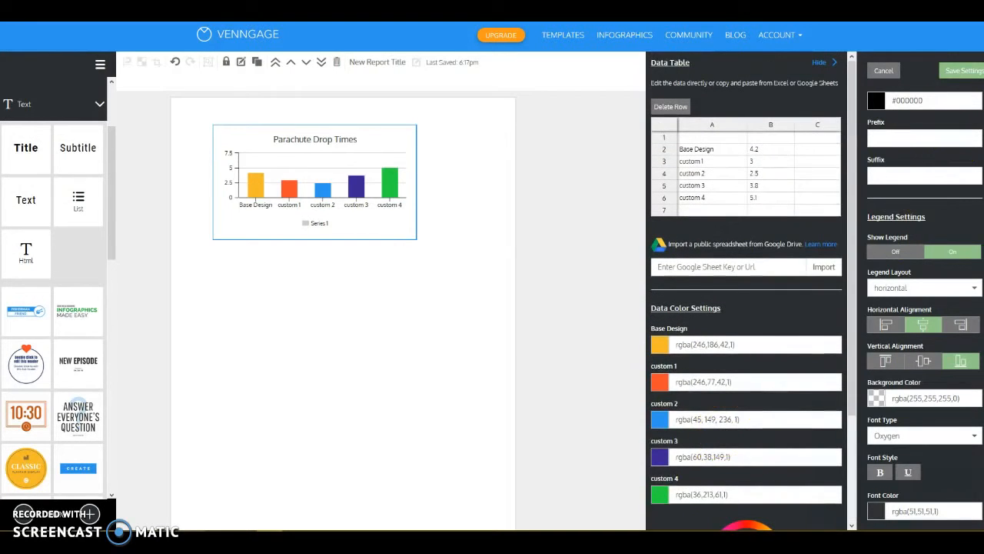
Save the chart settings and enlarge the chart from its lower-right corner until it reaches the page's right edge
left_click(963, 70)
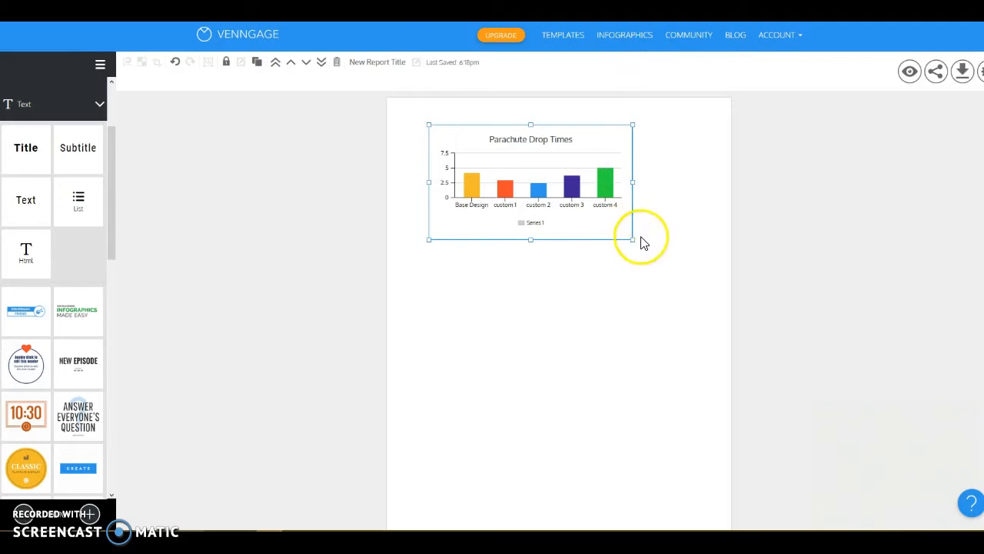
left_click_drag(633, 239, 733, 320)
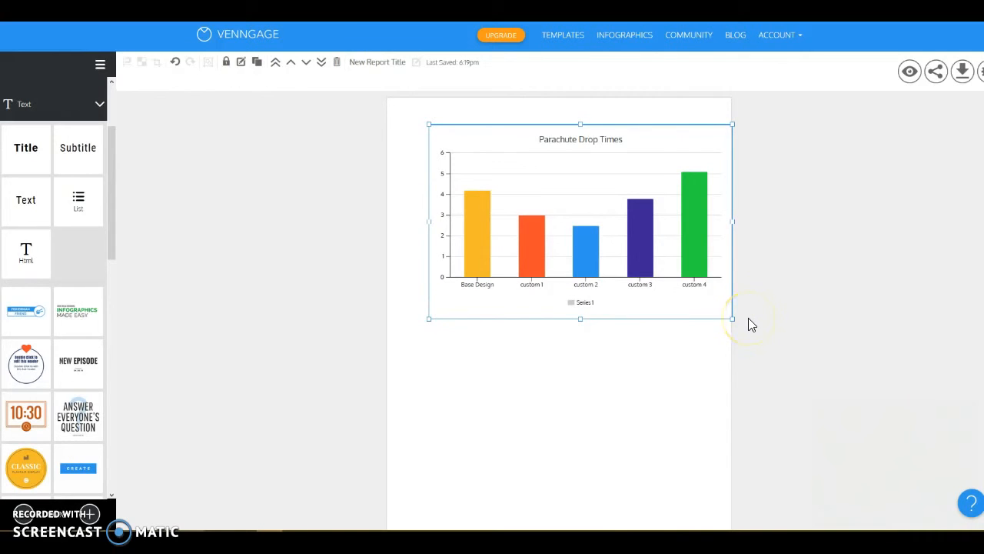